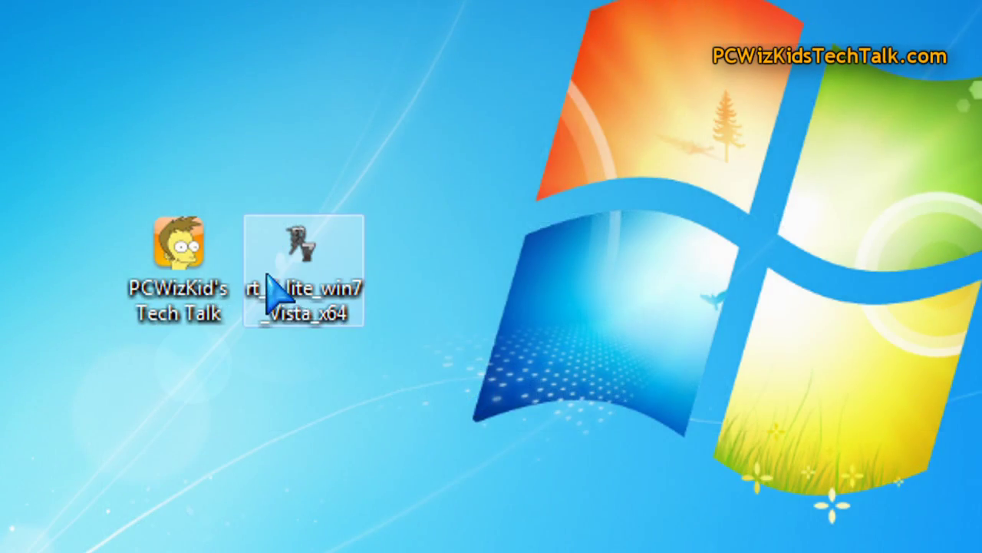
Step: Run the RT 7 Lite x64 installer and install it to the default folder
double_click(275, 290)
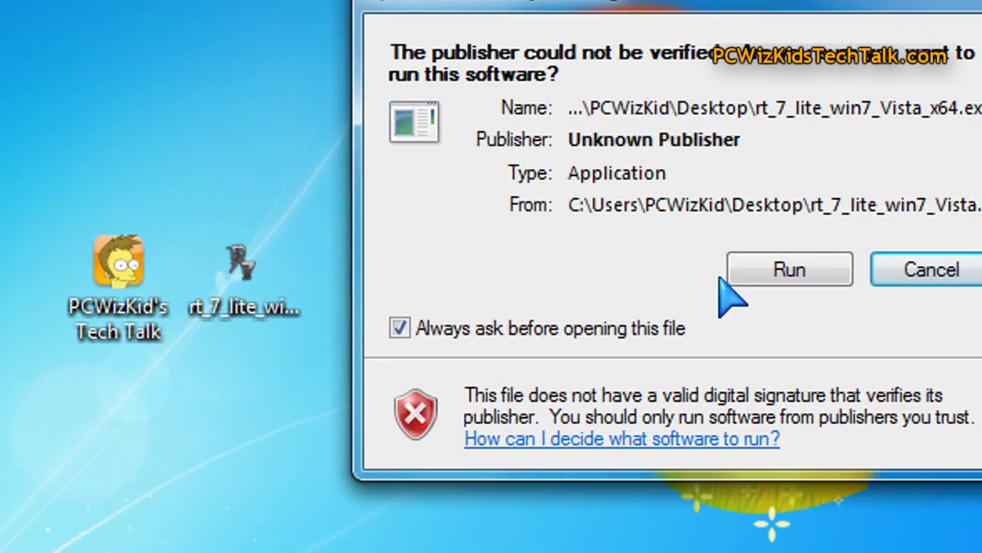
left_click(737, 276)
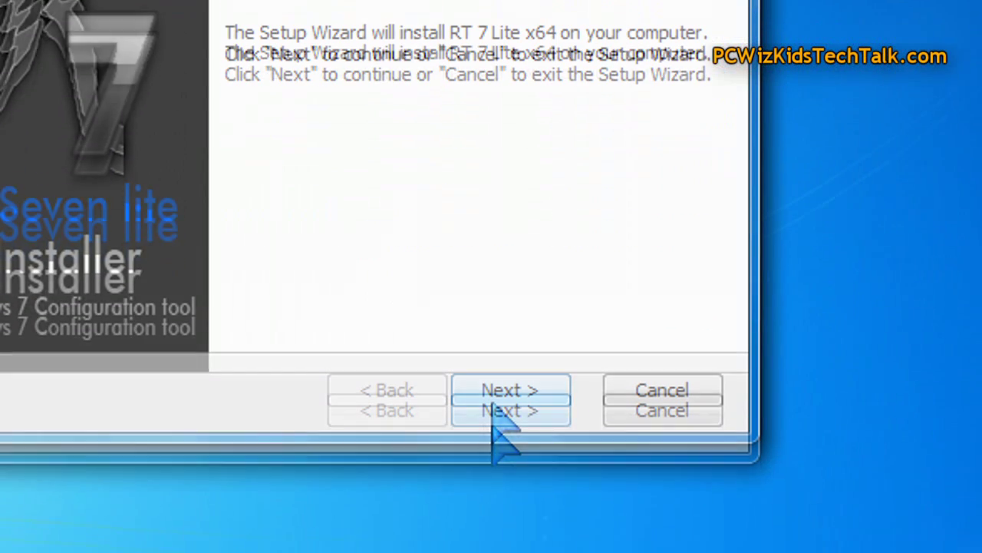
left_click(510, 390)
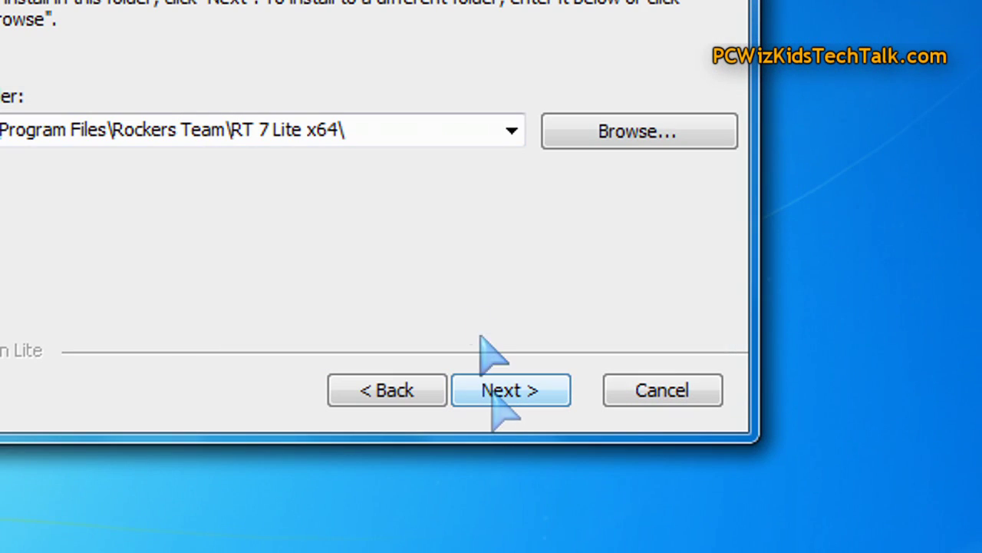
left_click(511, 390)
left_click(510, 389)
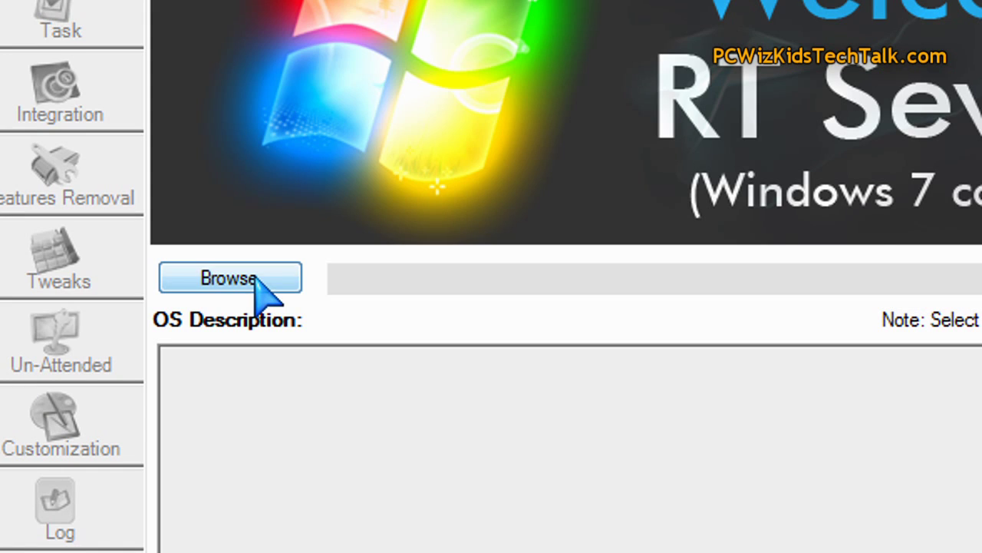
Step: Load the Windows 7 ISO from C:\ISO and choose the Windows 7 ULTIMATE edition
left_click(257, 279)
left_click(258, 330)
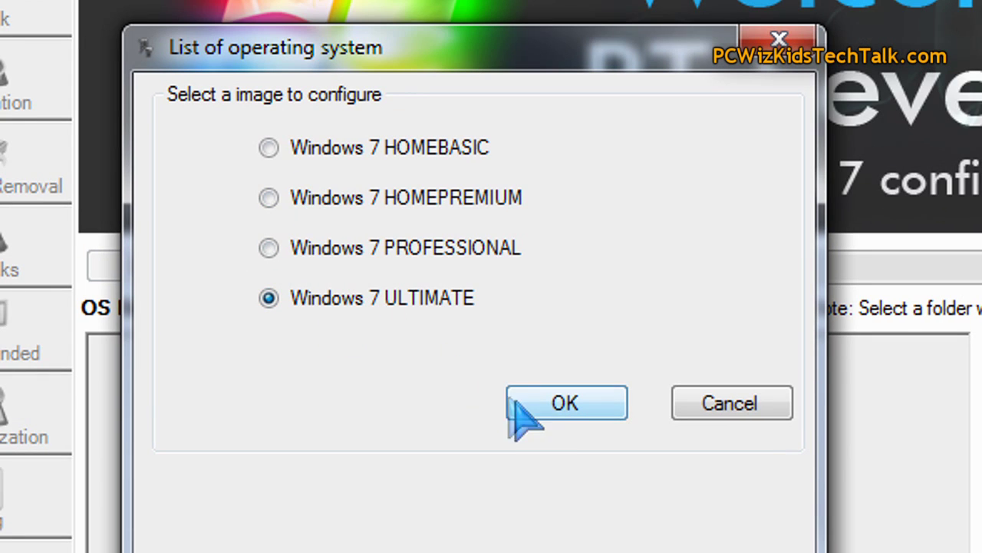
left_click(552, 401)
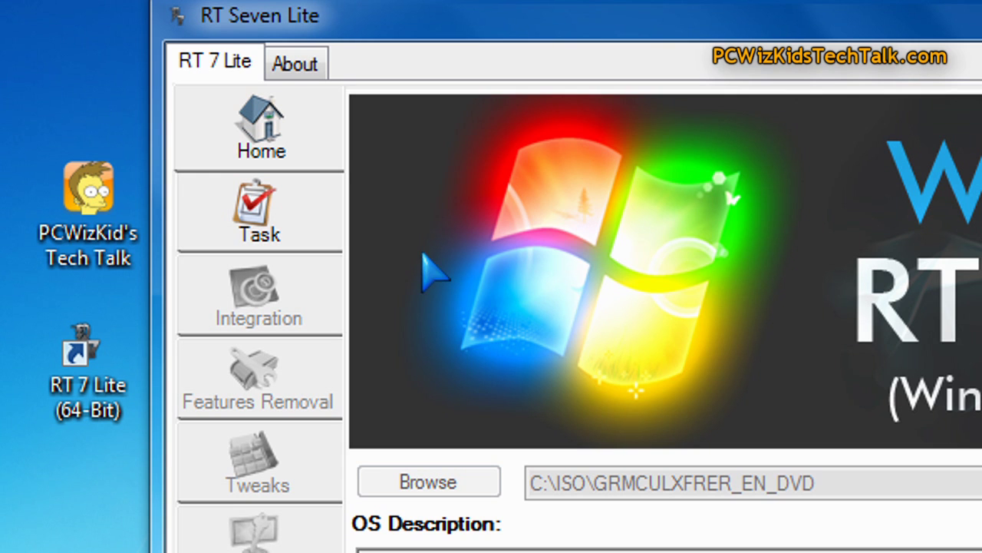
Step: On the Task page, enable ISO Bootable, Customization, Components, Integration and Un-Attended
left_click(281, 240)
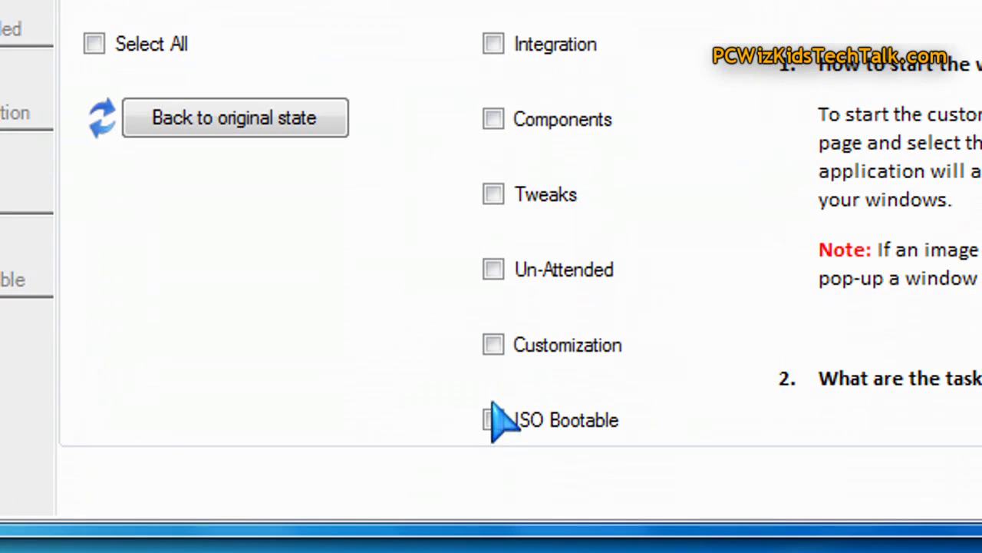
left_click(493, 415)
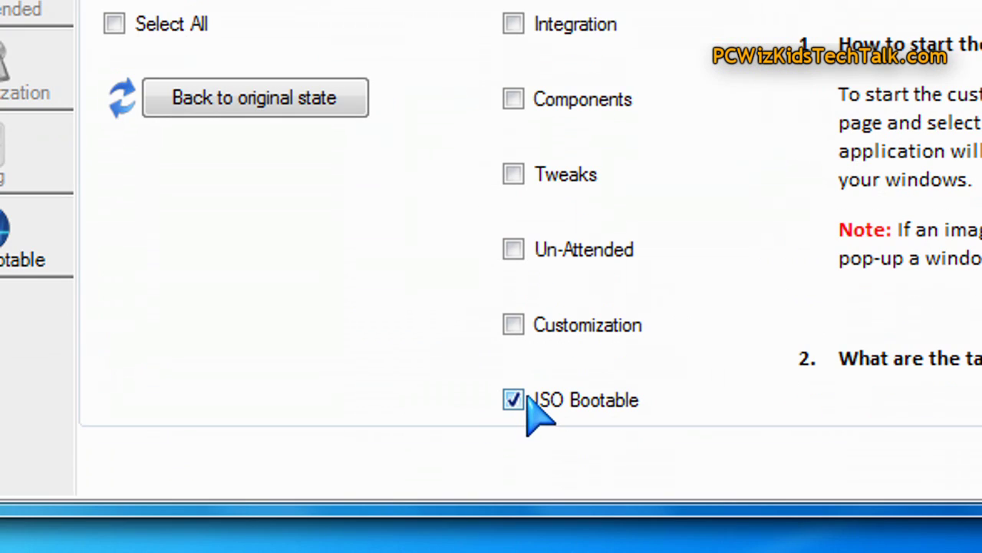
left_click(515, 328)
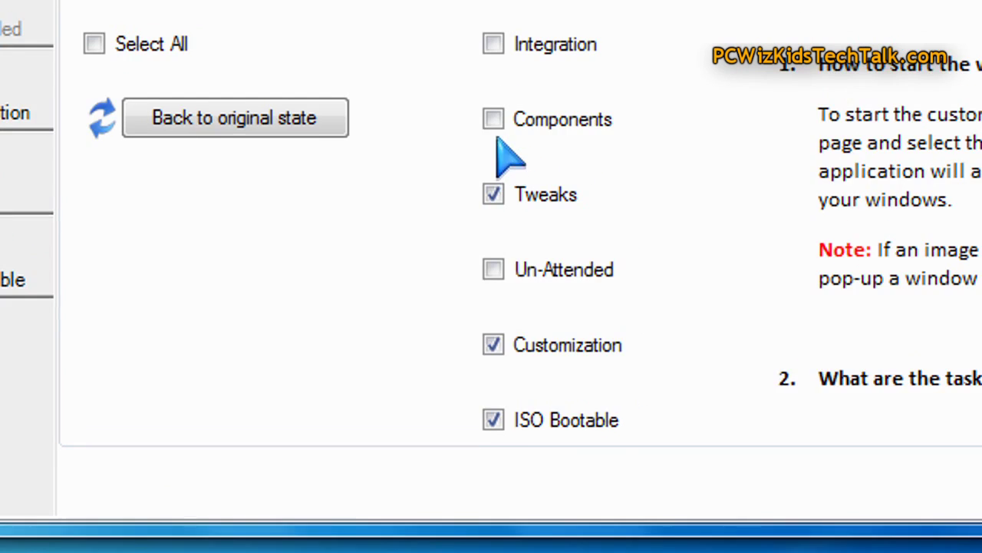
left_click(515, 100)
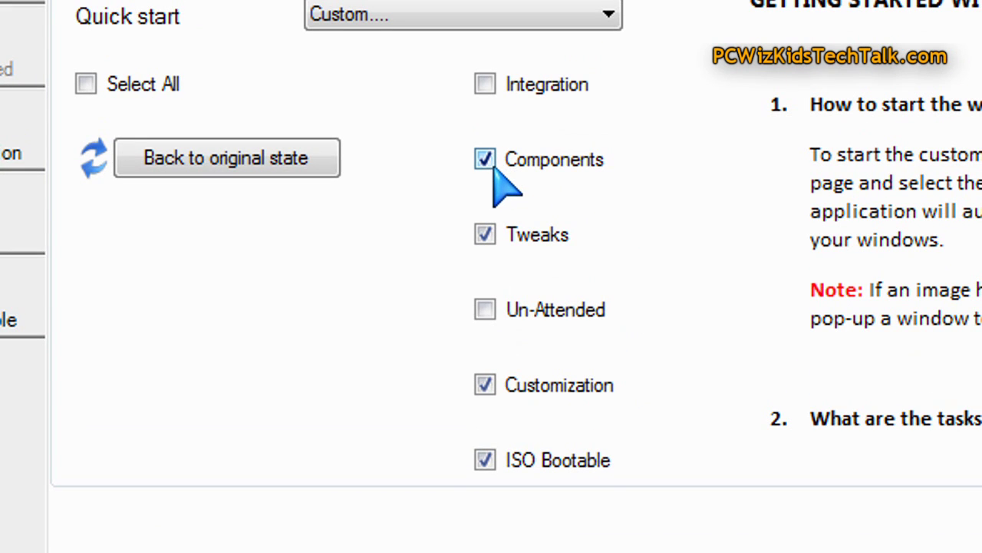
left_click(488, 150)
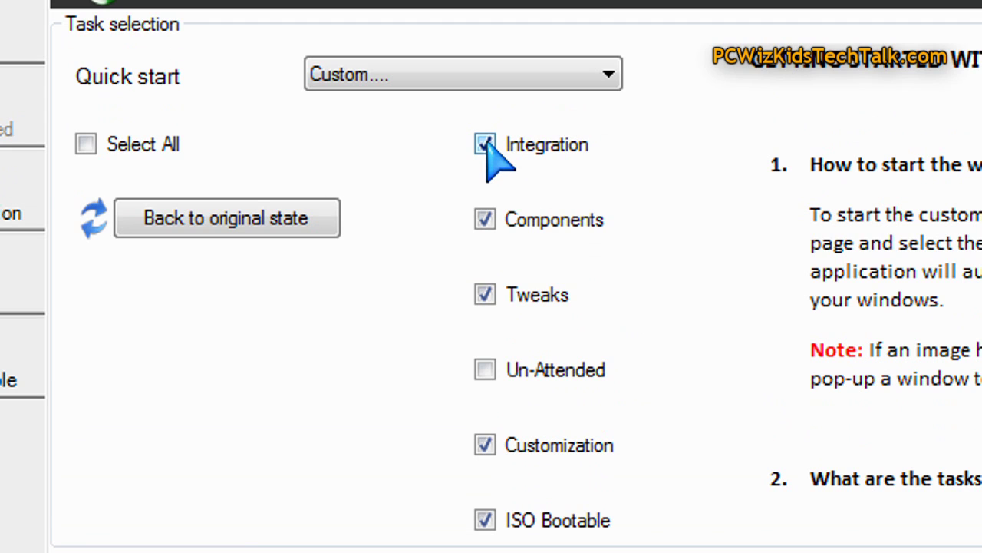
left_click(485, 369)
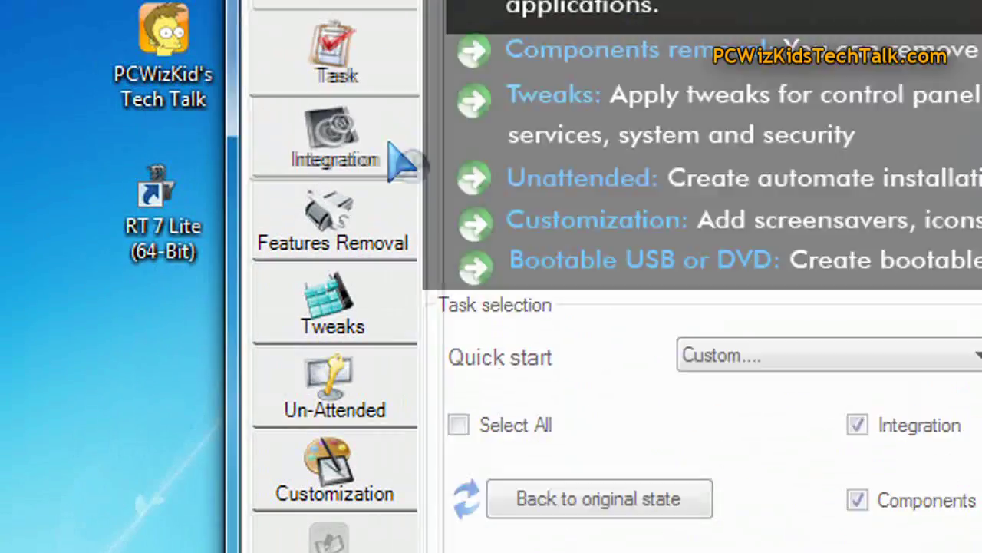
Step: Browse C:\ISO for an update package to integrate, keeping the Microsoft Update Standalone Package type
left_click(388, 154)
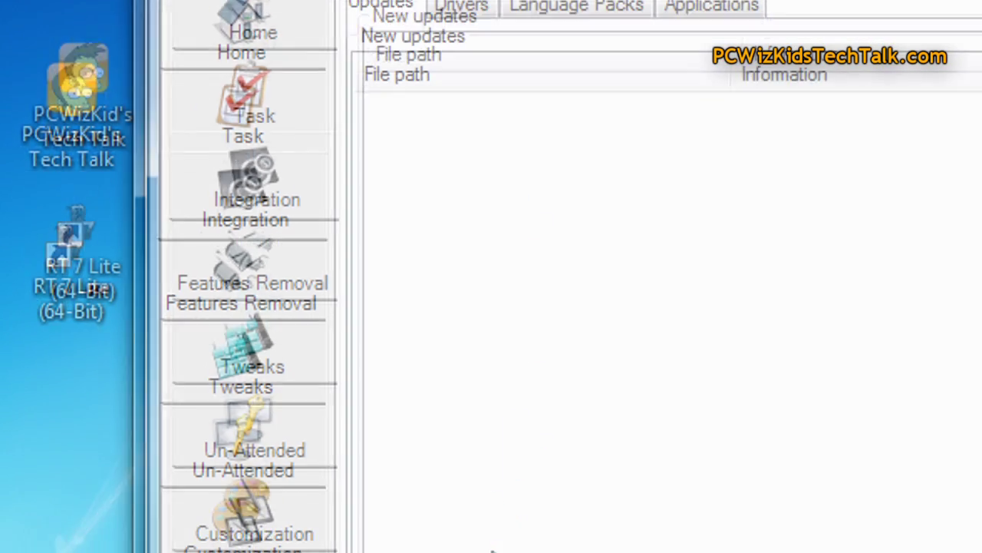
left_click(497, 418)
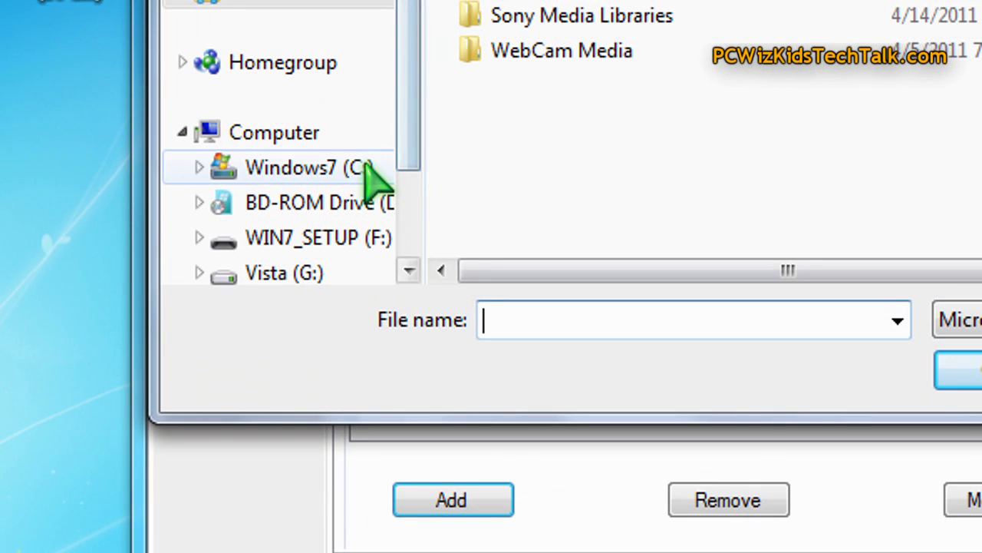
left_click(361, 167)
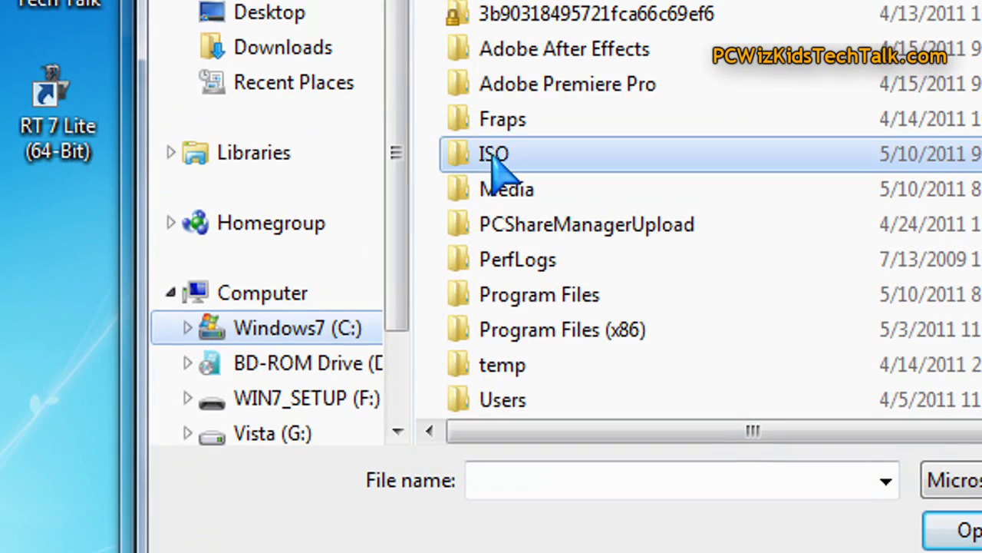
double_click(495, 135)
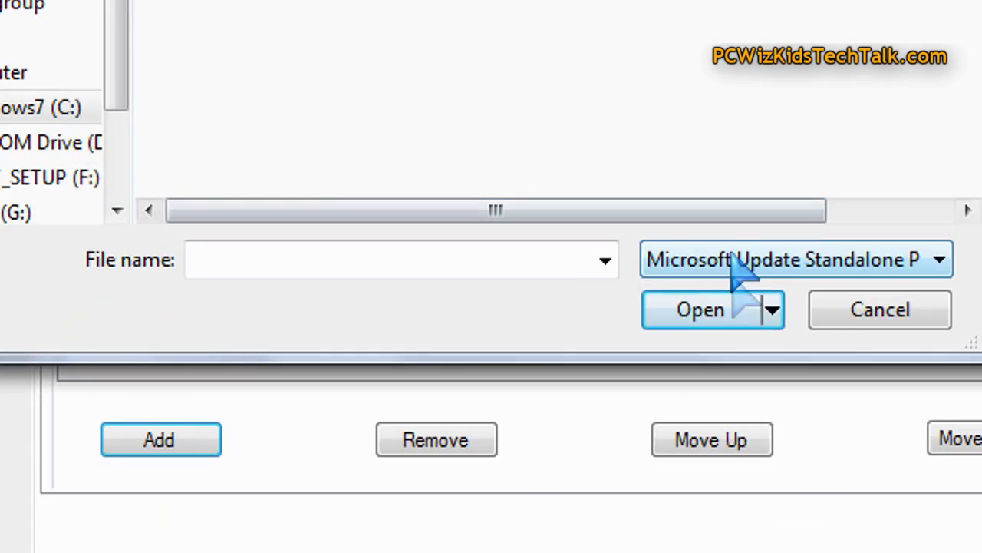
left_click(874, 374)
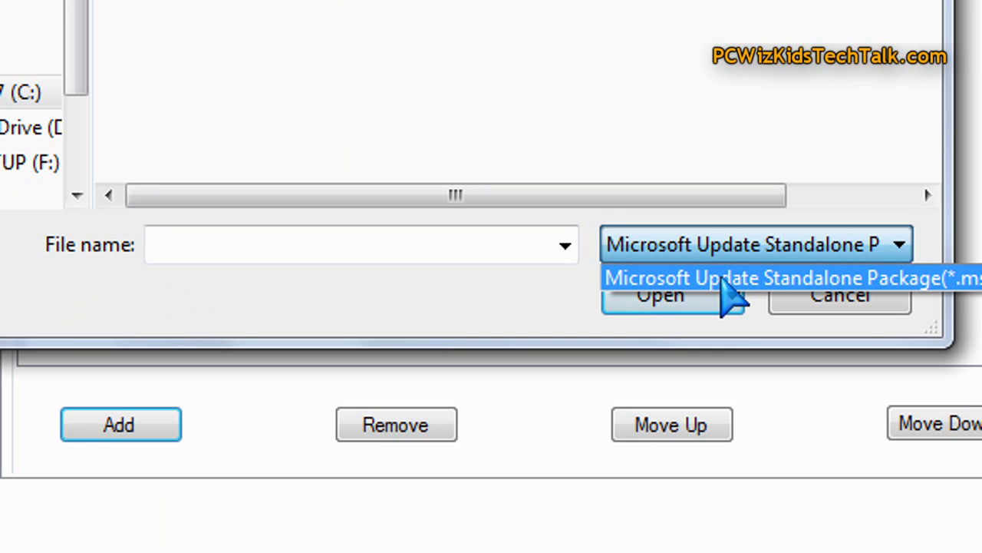
left_click(715, 279)
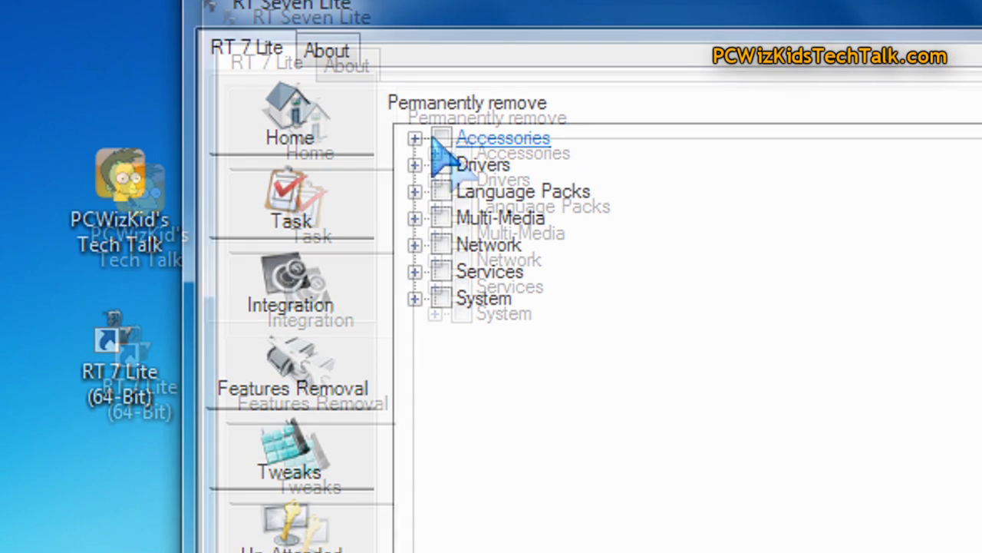
Step: Expand Accessories, then select Search, Mouse, Backup and Restore, Windows Side Bar and Side Show control panel entries
left_click(383, 57)
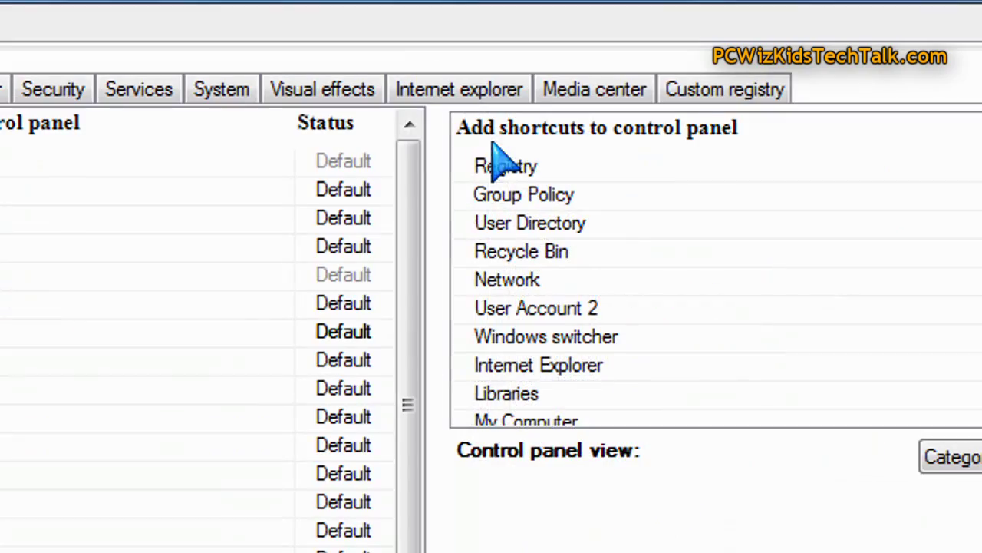
left_click(257, 296)
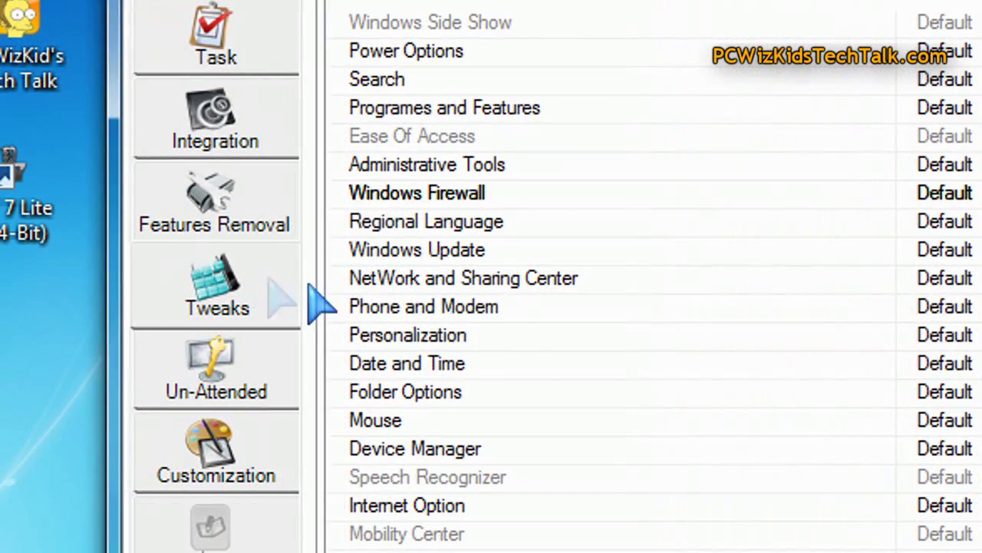
left_click(393, 85)
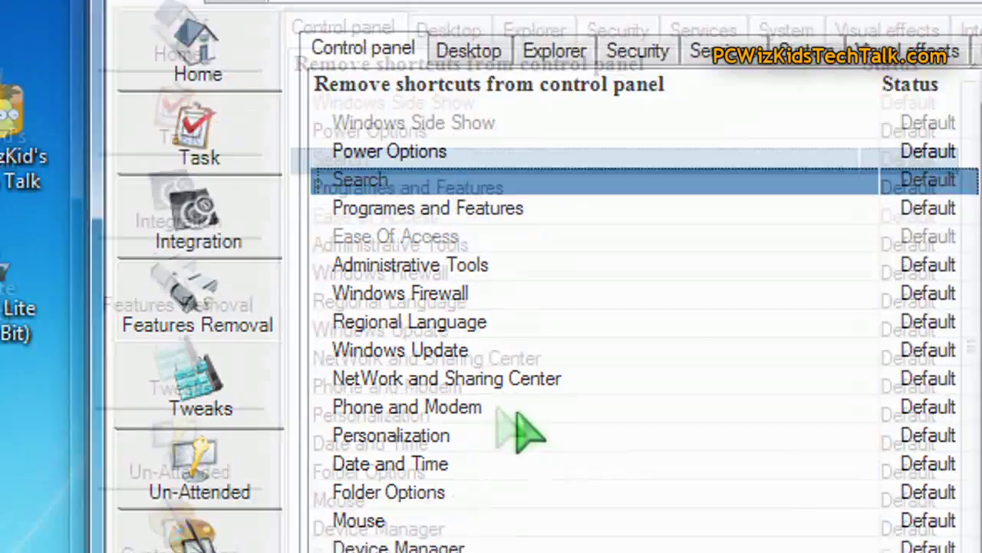
left_click(500, 413)
left_click(497, 419)
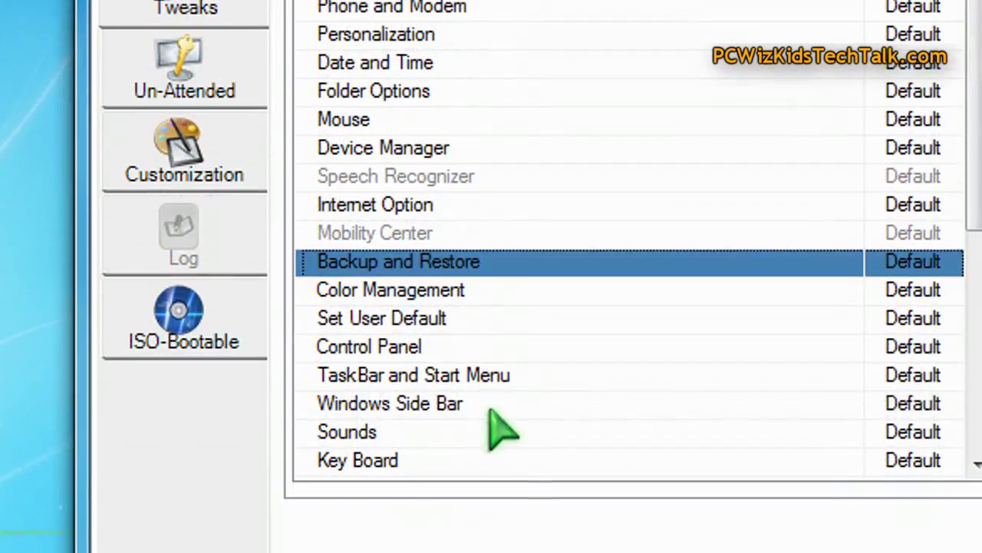
left_click(495, 544)
left_click(499, 144)
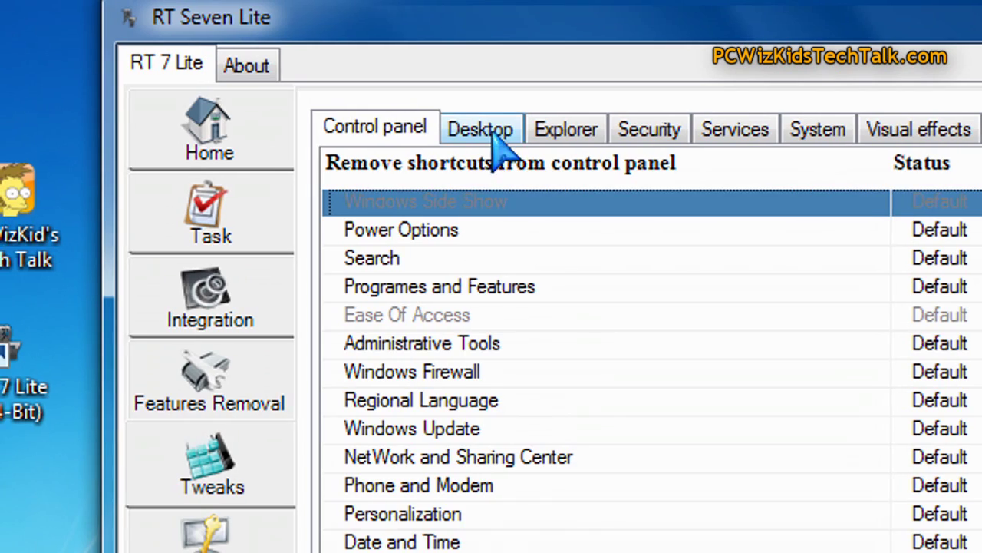
Step: In the desktop tweaks, select Font Smoothing, Welcome Center and Show Hidden Wallpapers and Themes
left_click(482, 71)
left_click(444, 234)
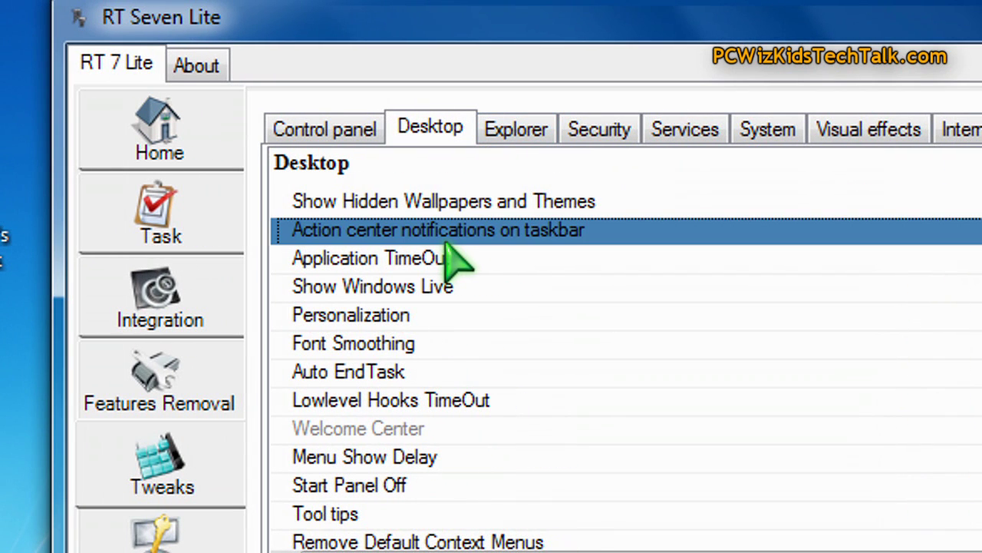
left_click(437, 343)
left_click(430, 435)
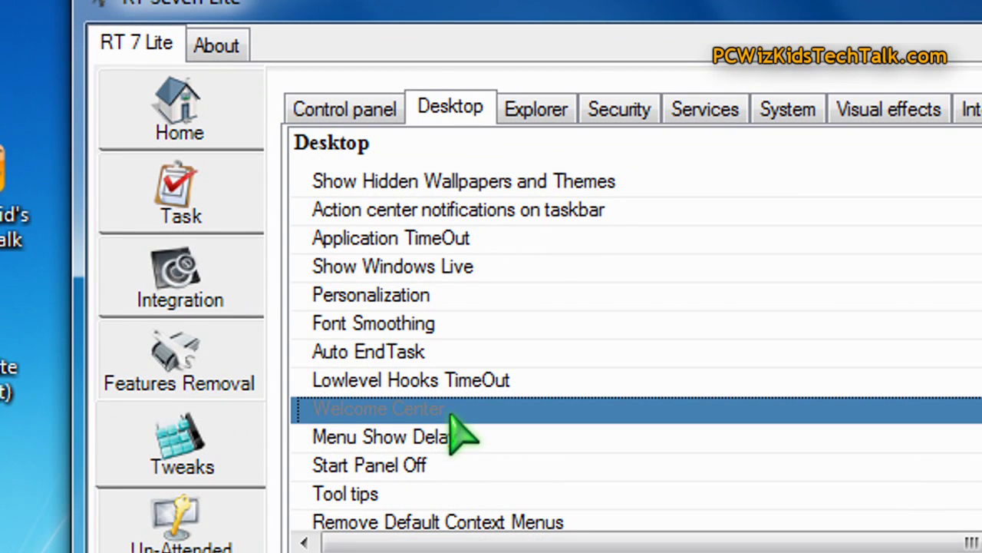
left_click(460, 183)
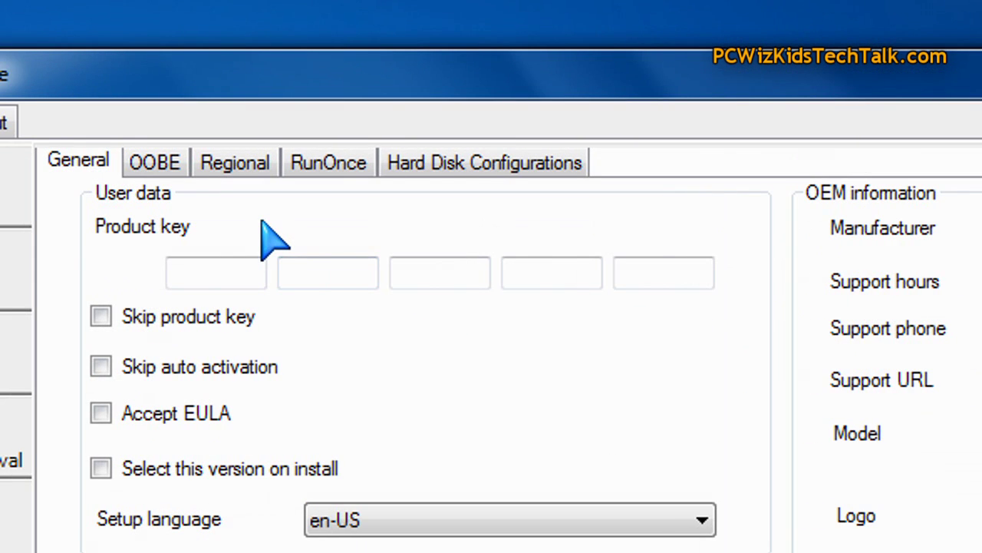
Step: Review the OOBE, Regional, RunOnce and Hard Disk unattended tabs, then return to General
left_click(154, 162)
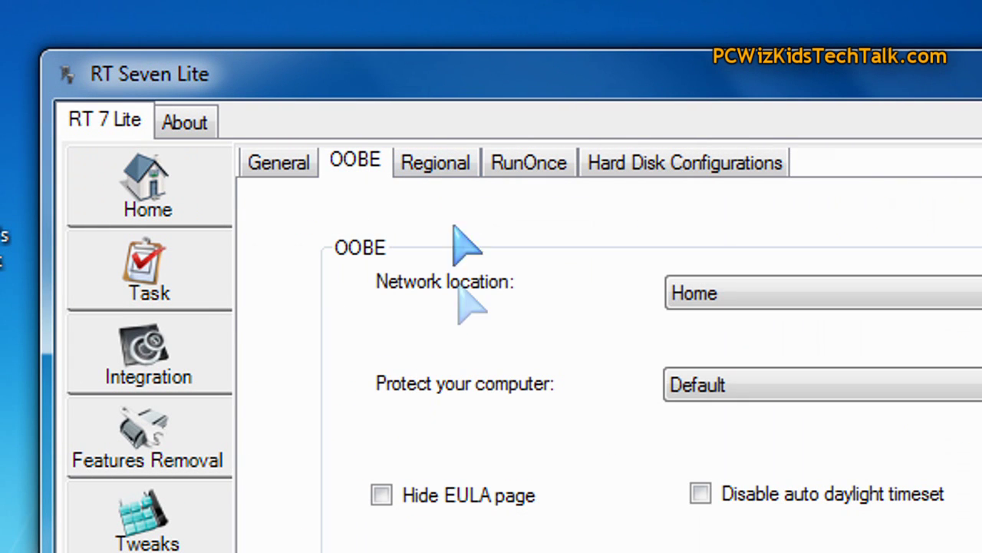
left_click(459, 166)
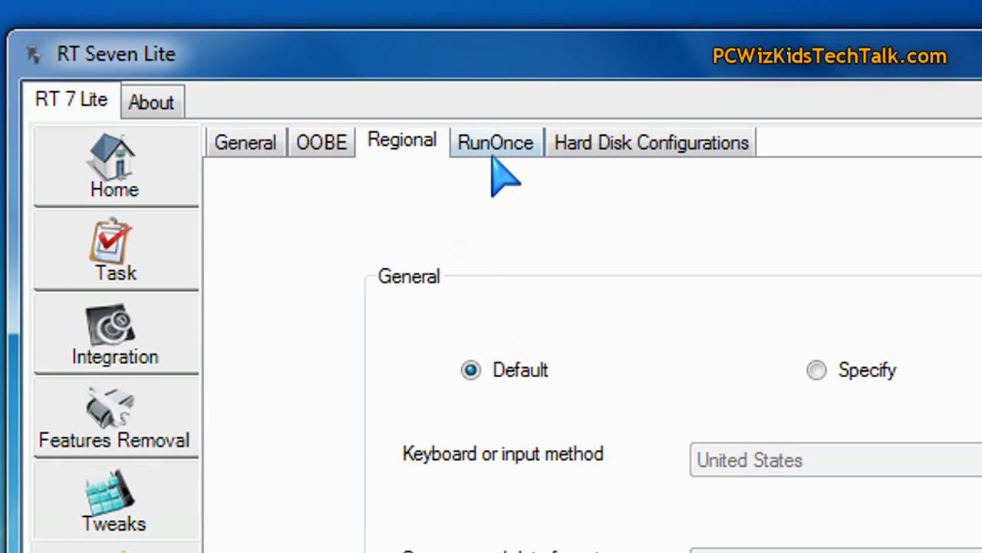
left_click(513, 149)
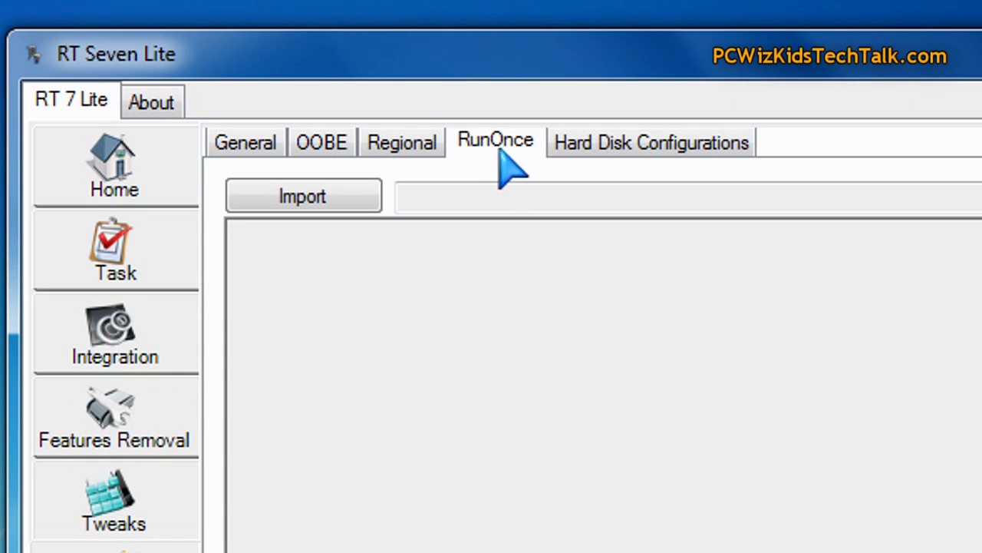
left_click(571, 145)
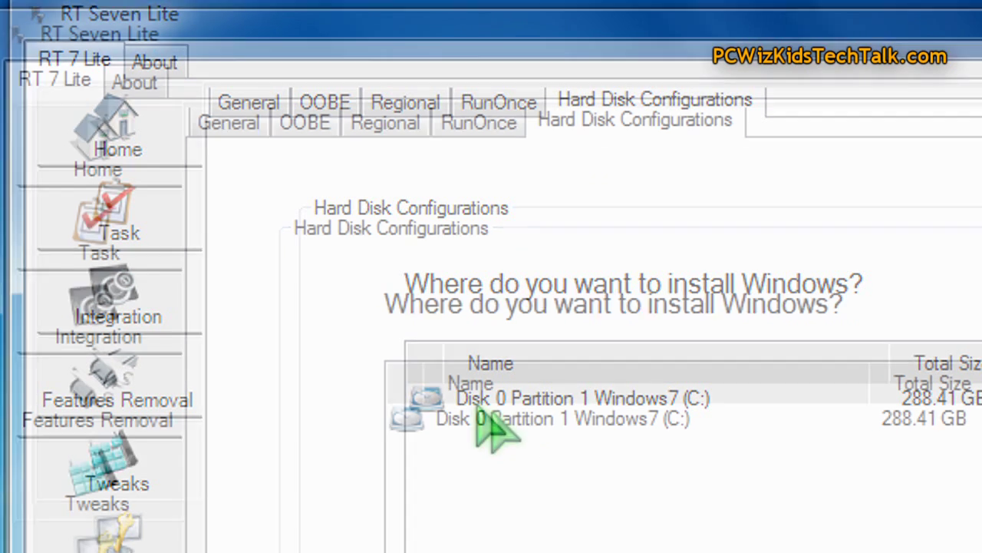
left_click(253, 146)
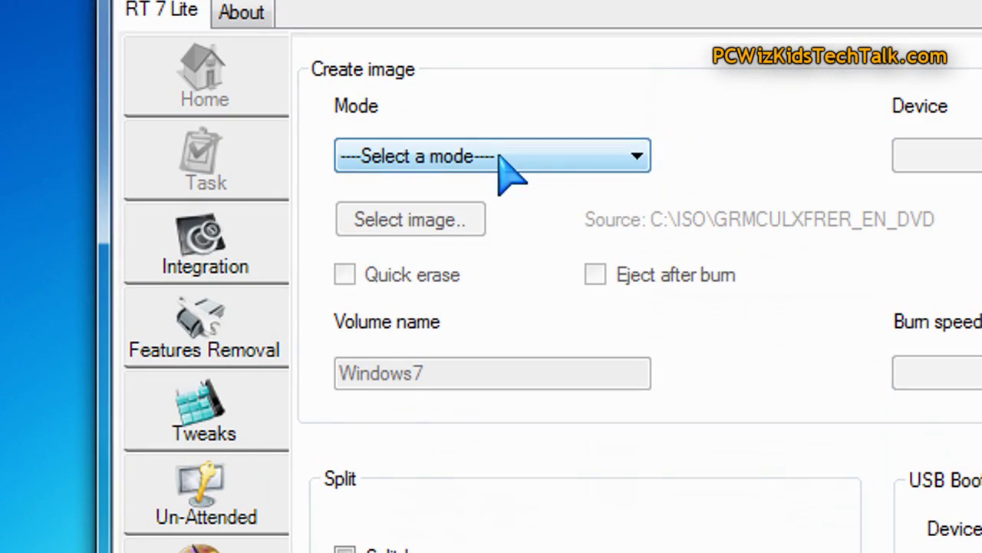
Step: Set the mode to USB Bootable with F:\WIN7_SETUP as the target device
left_click(501, 156)
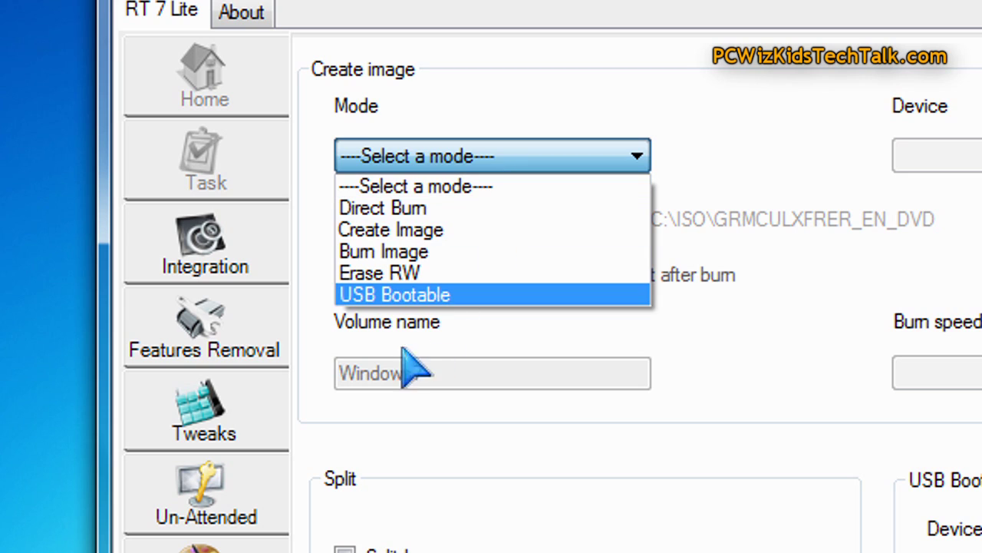
left_click(429, 297)
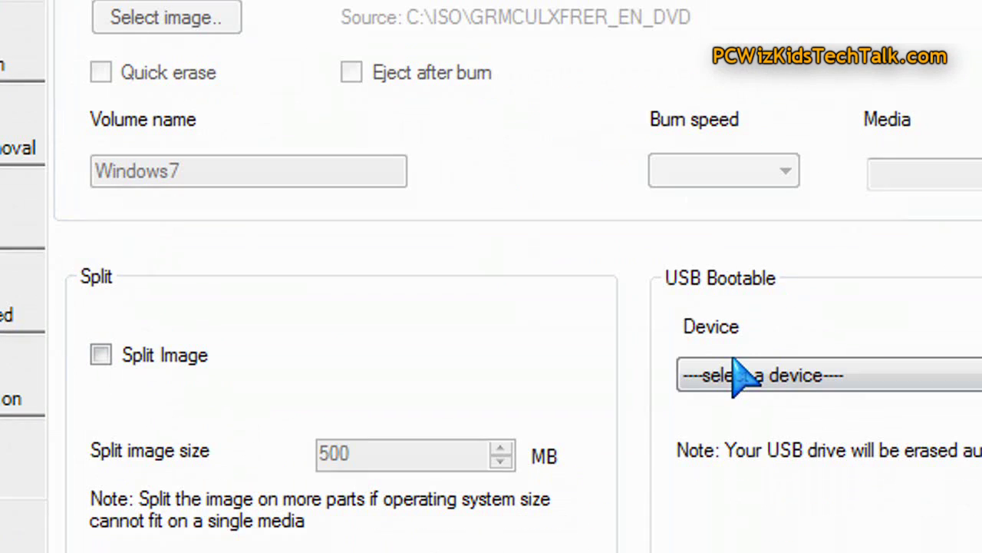
left_click(742, 376)
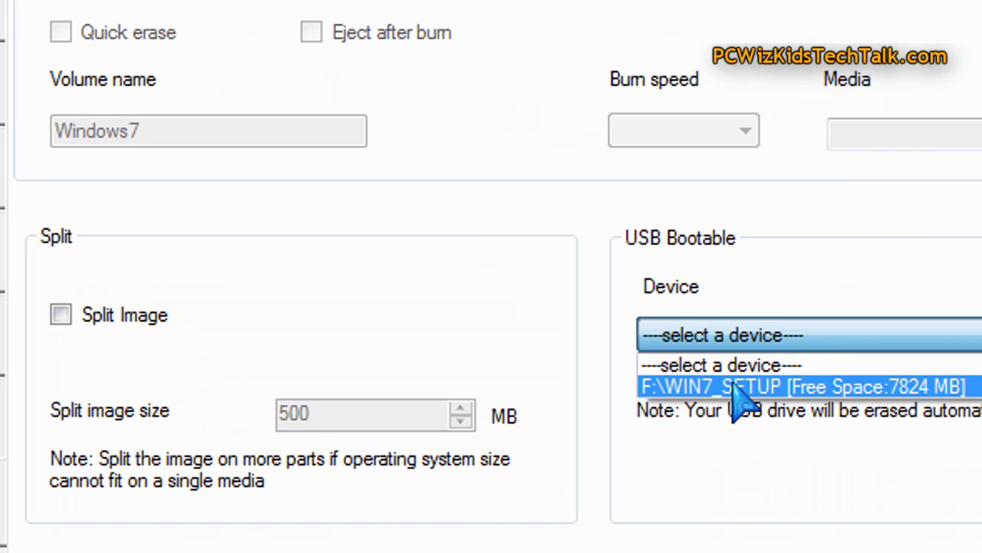
left_click(734, 386)
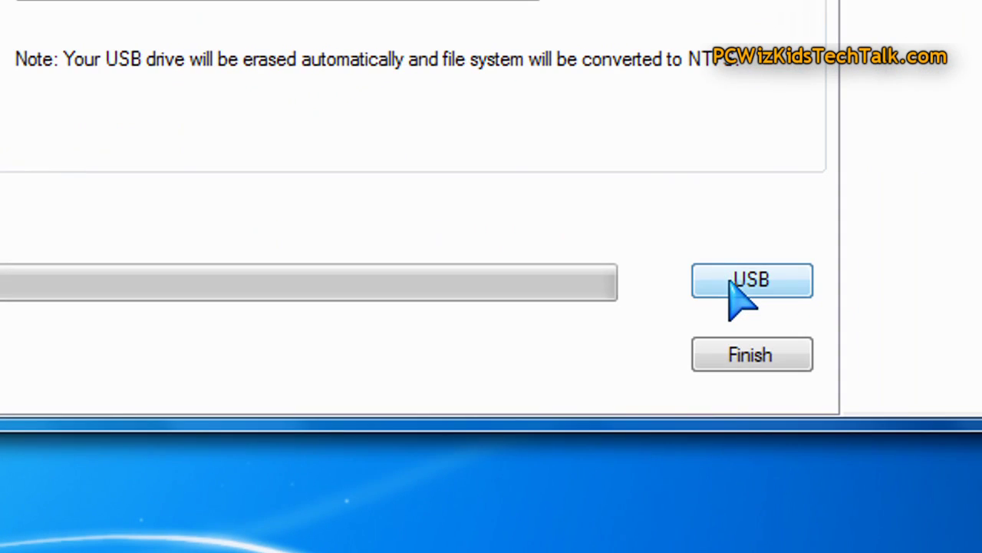
Step: Make the USB drive bootable, approving the format and acknowledging completion
left_click(735, 282)
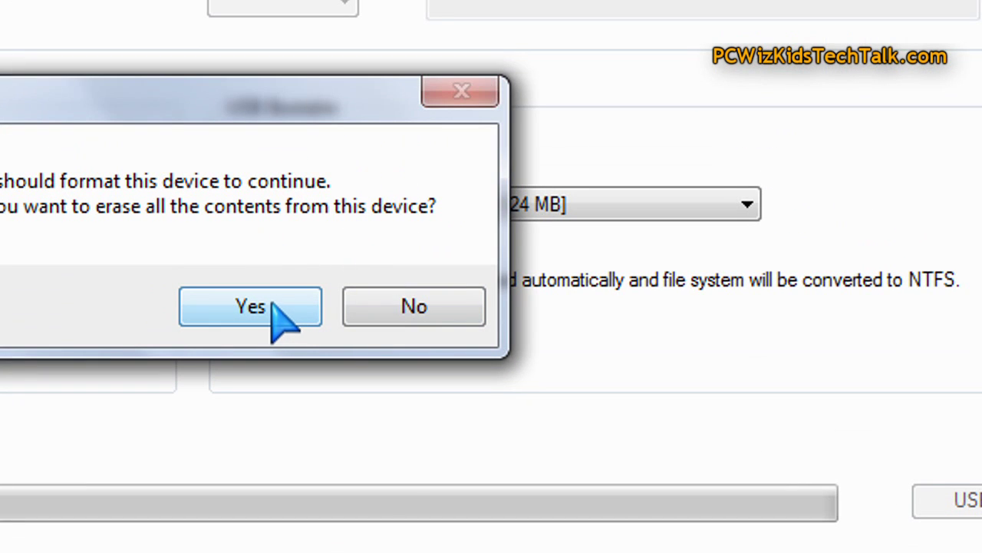
left_click(254, 307)
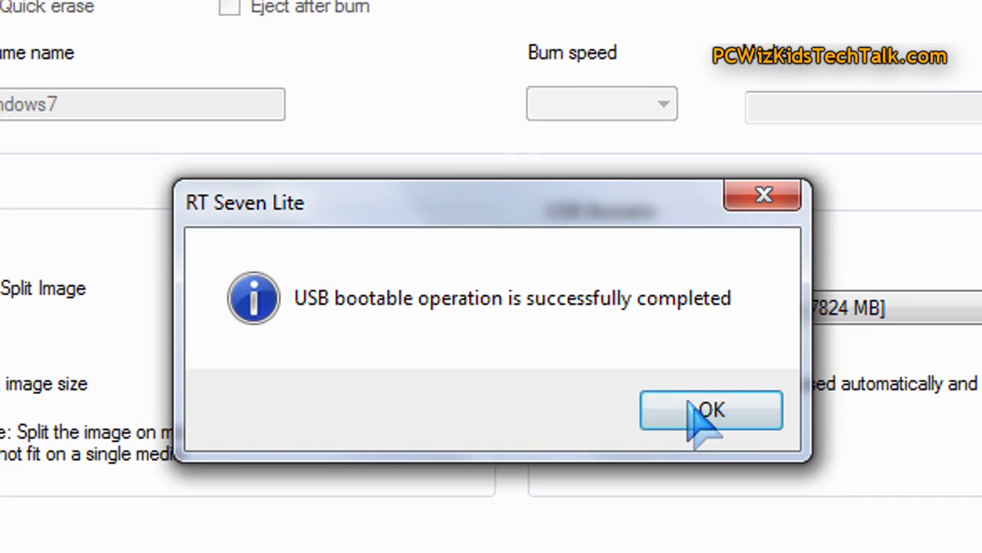
left_click(713, 430)
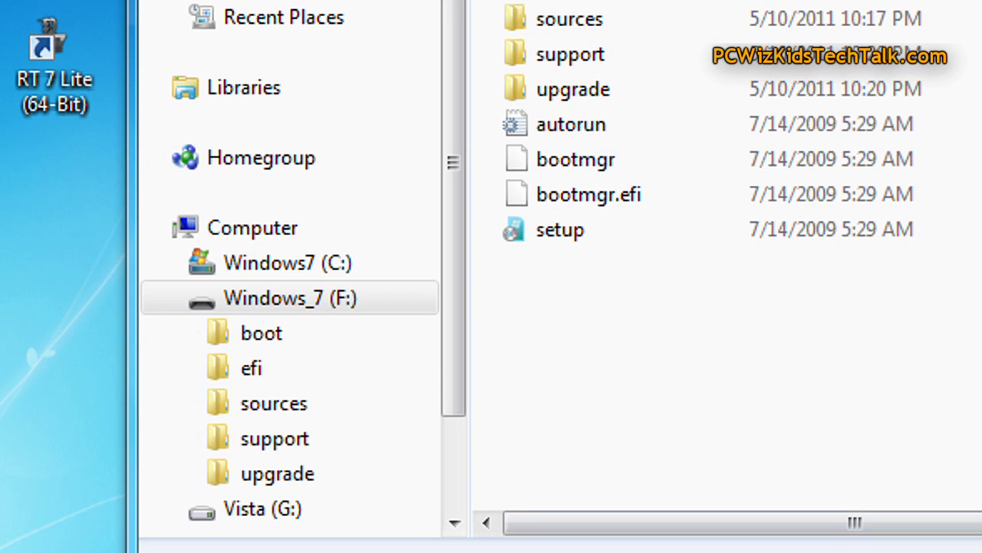
Step: Open Windows_7 (F:) and view its Properties: NTFS, 3.08 GB used of 7.65 GB
left_click(318, 301)
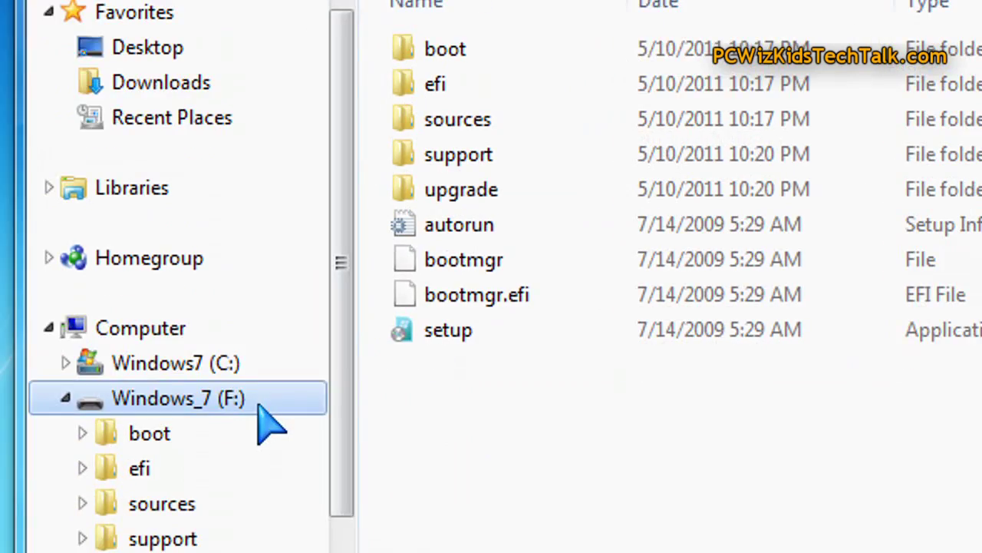
right_click(270, 418)
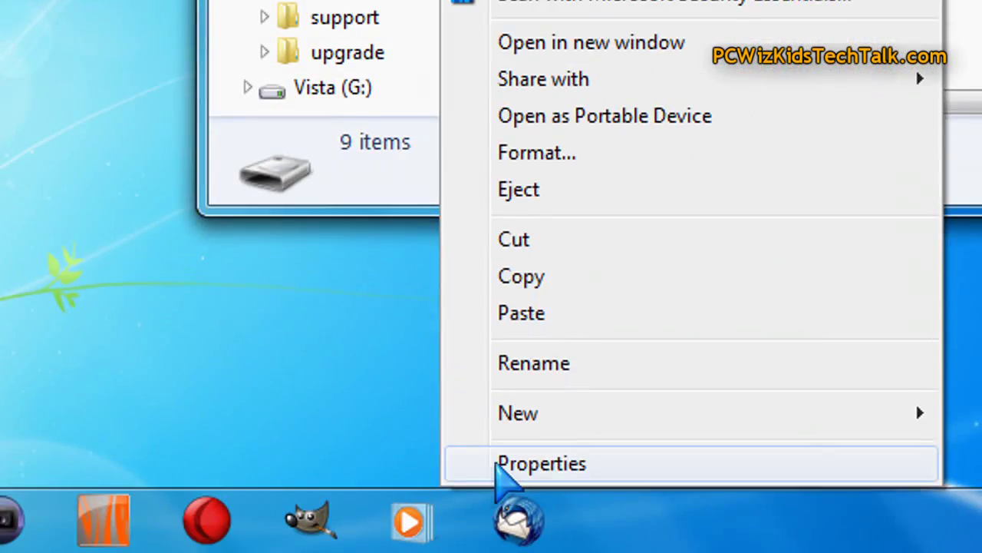
left_click(501, 465)
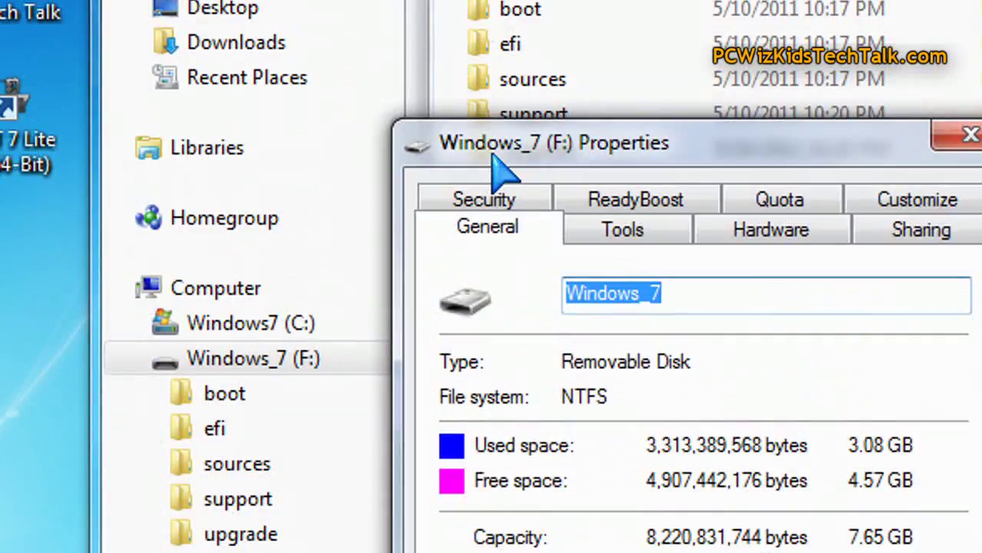
left_click_drag(503, 169, 405, 38)
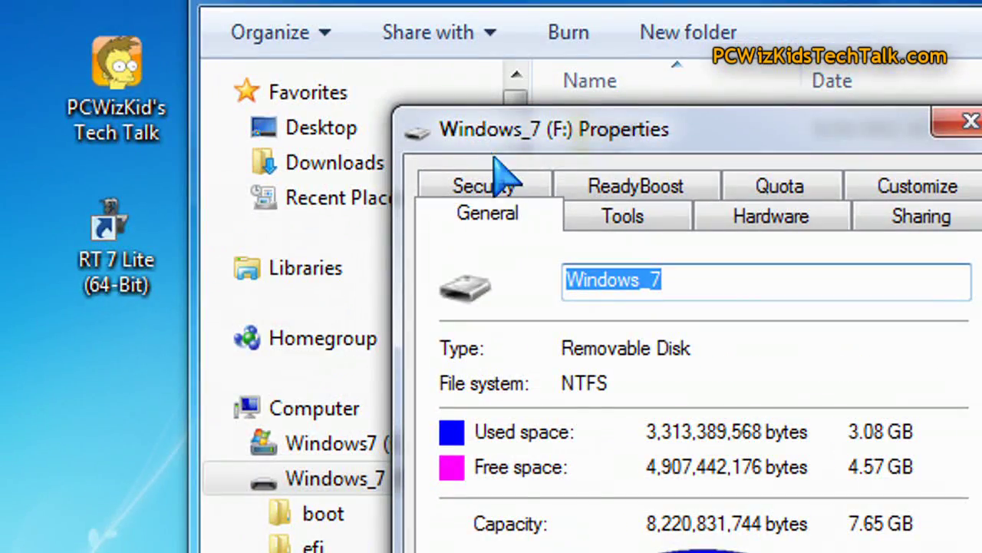